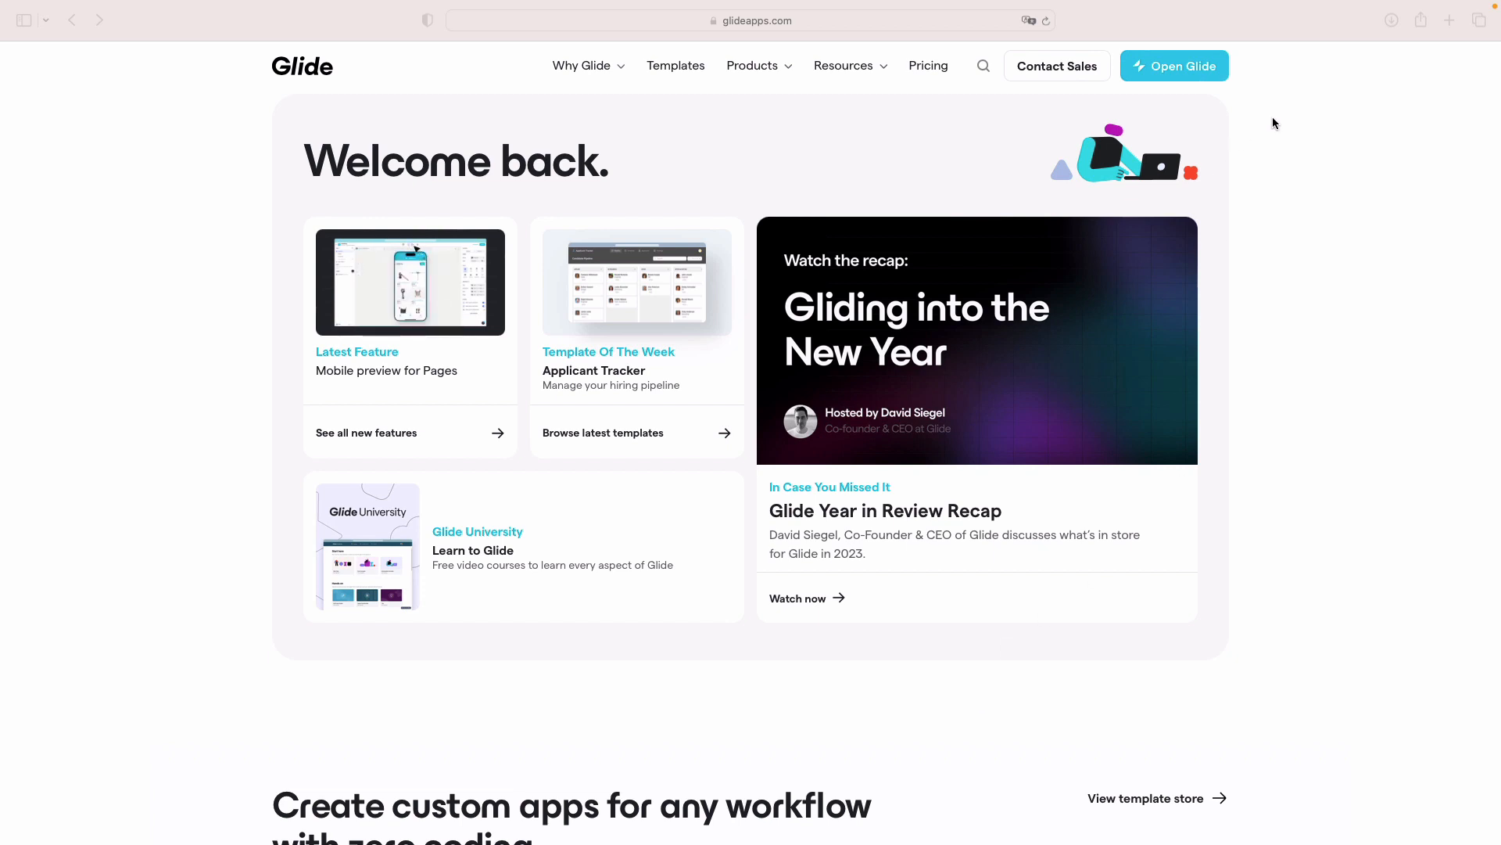
Step: Open the Glide app builder and switch to the SUNOLOGY team workspace
left_click(1176, 71)
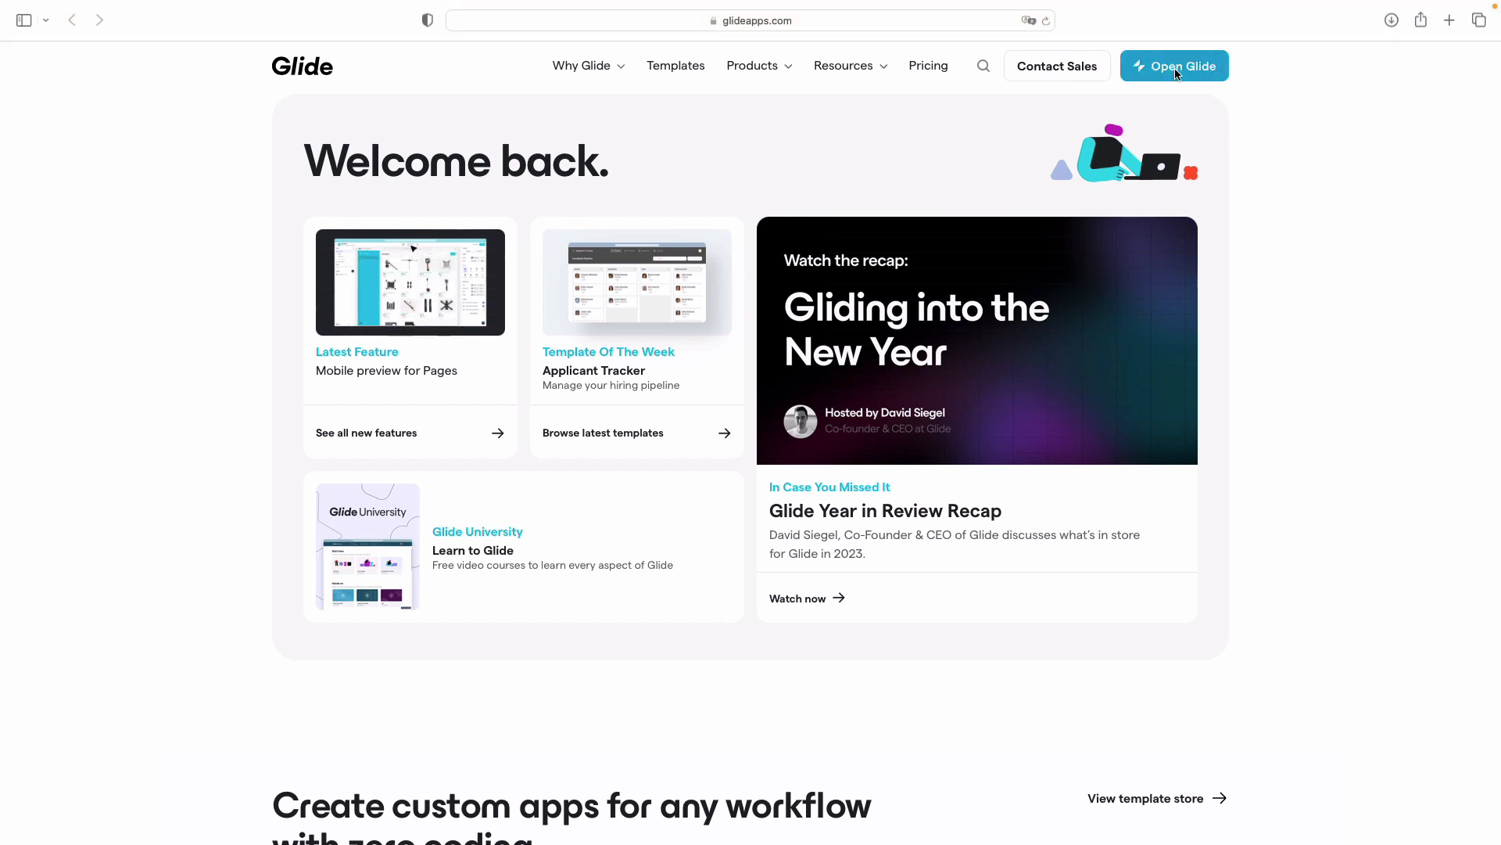
left_click(1171, 70)
left_click(65, 336)
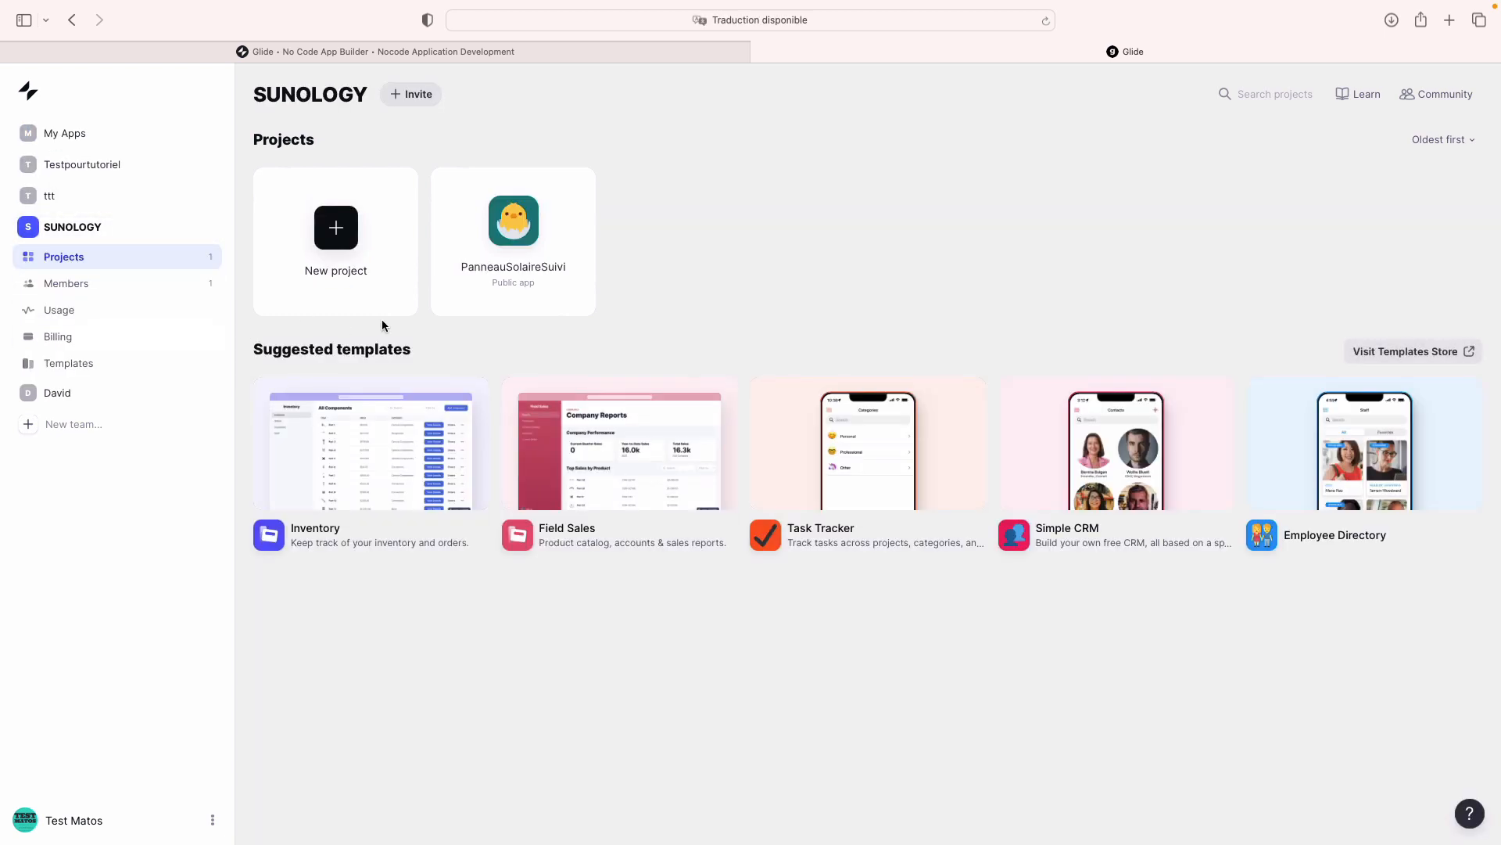
Step: Open the PanneauSolaireSuivi app and add an Ordre number entry field to the Nos vidéos add form
left_click(516, 223)
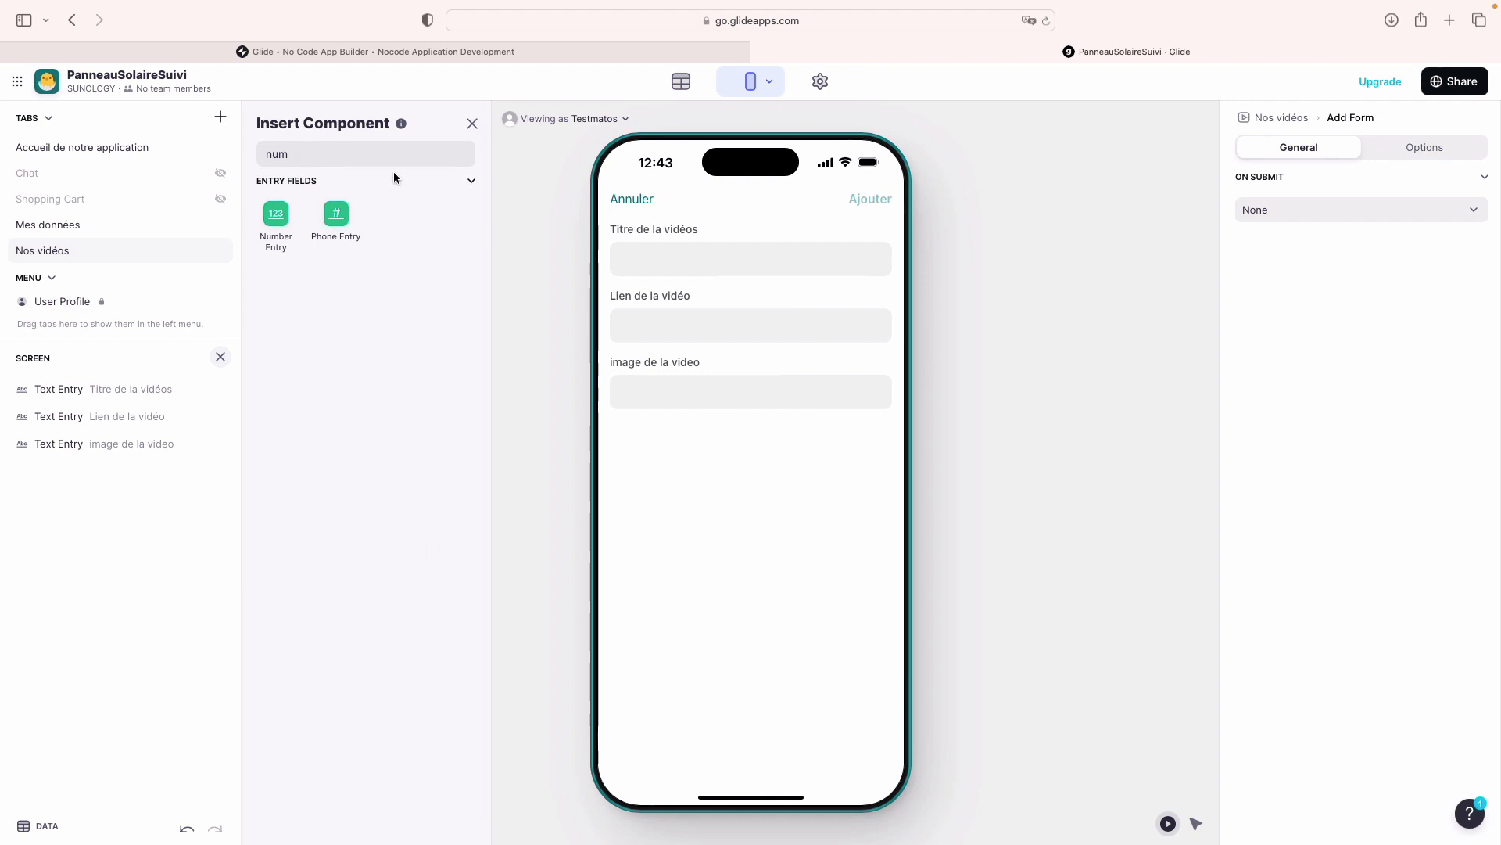
left_click(275, 221)
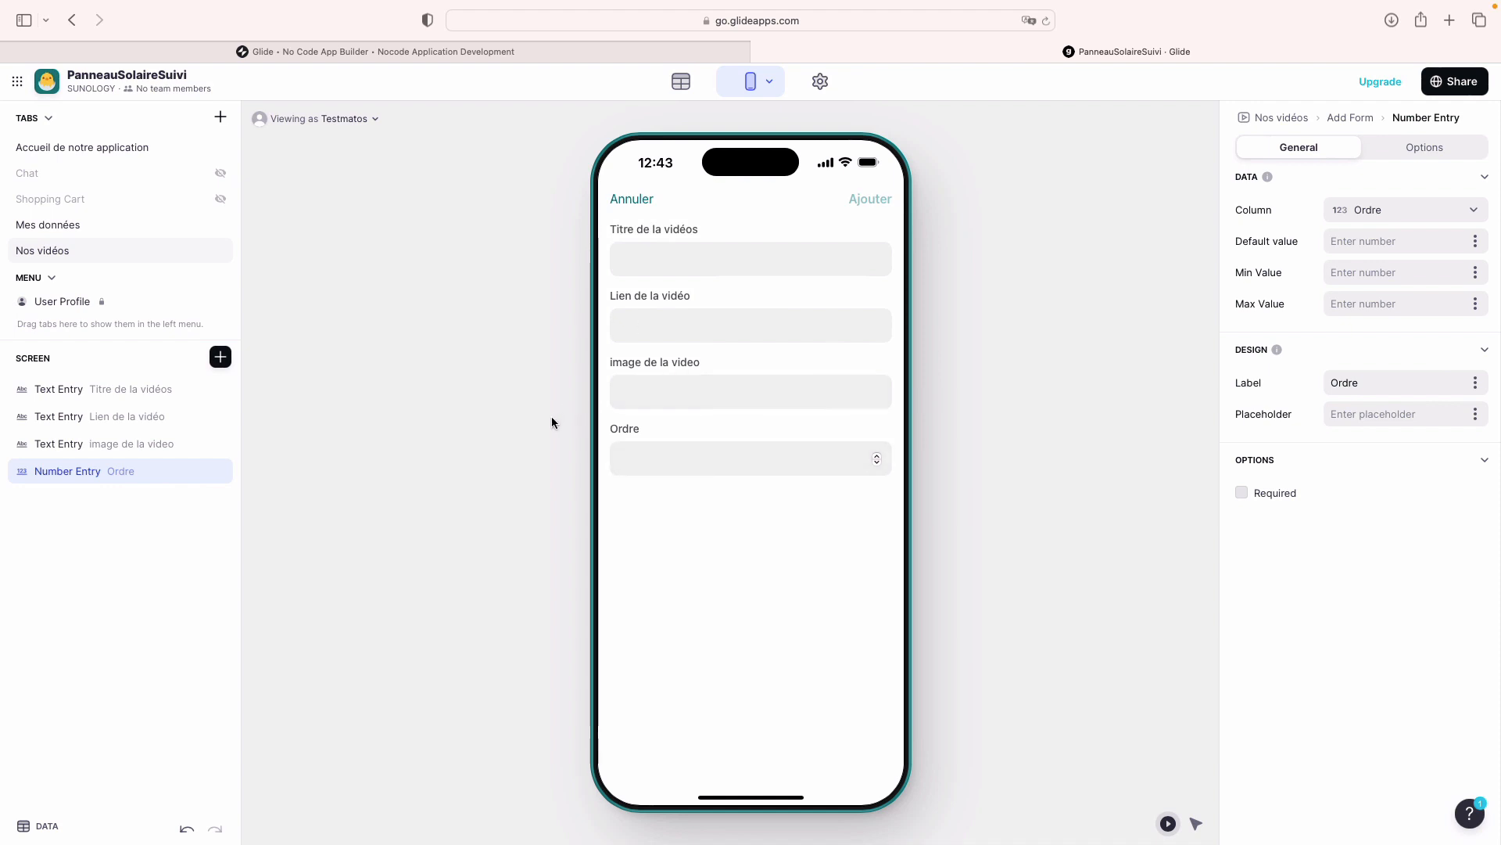
left_click(669, 260)
Step: Fill the test video form with title fdjdlfs, link and image text, Ordre 28, then submit it
type("fdjdlfs")
left_click(678, 316)
type("njfkldsjfl")
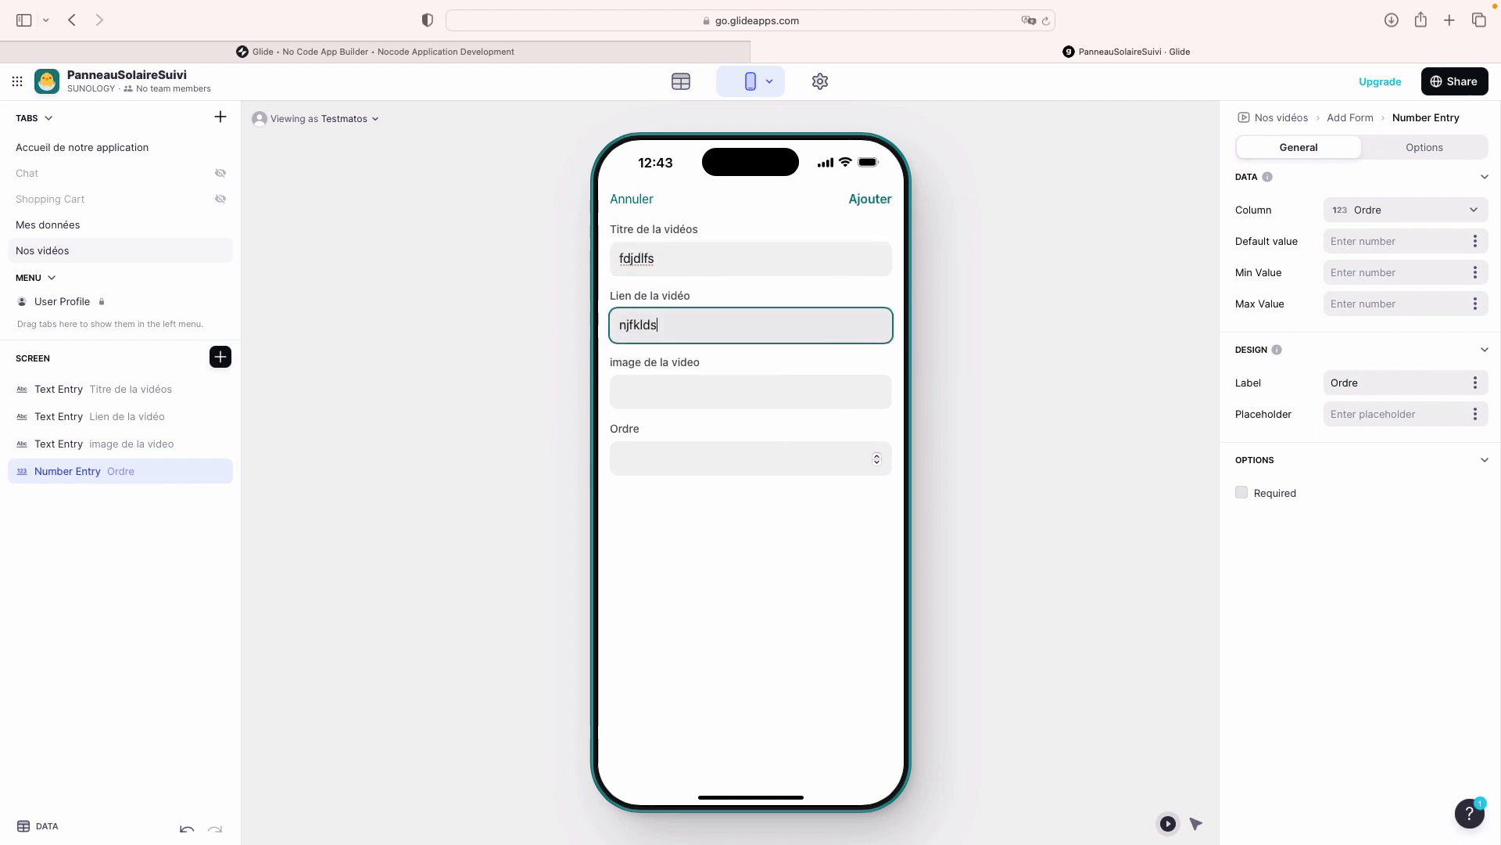
left_click(671, 395)
type("jlkfdsj")
left_click(664, 455)
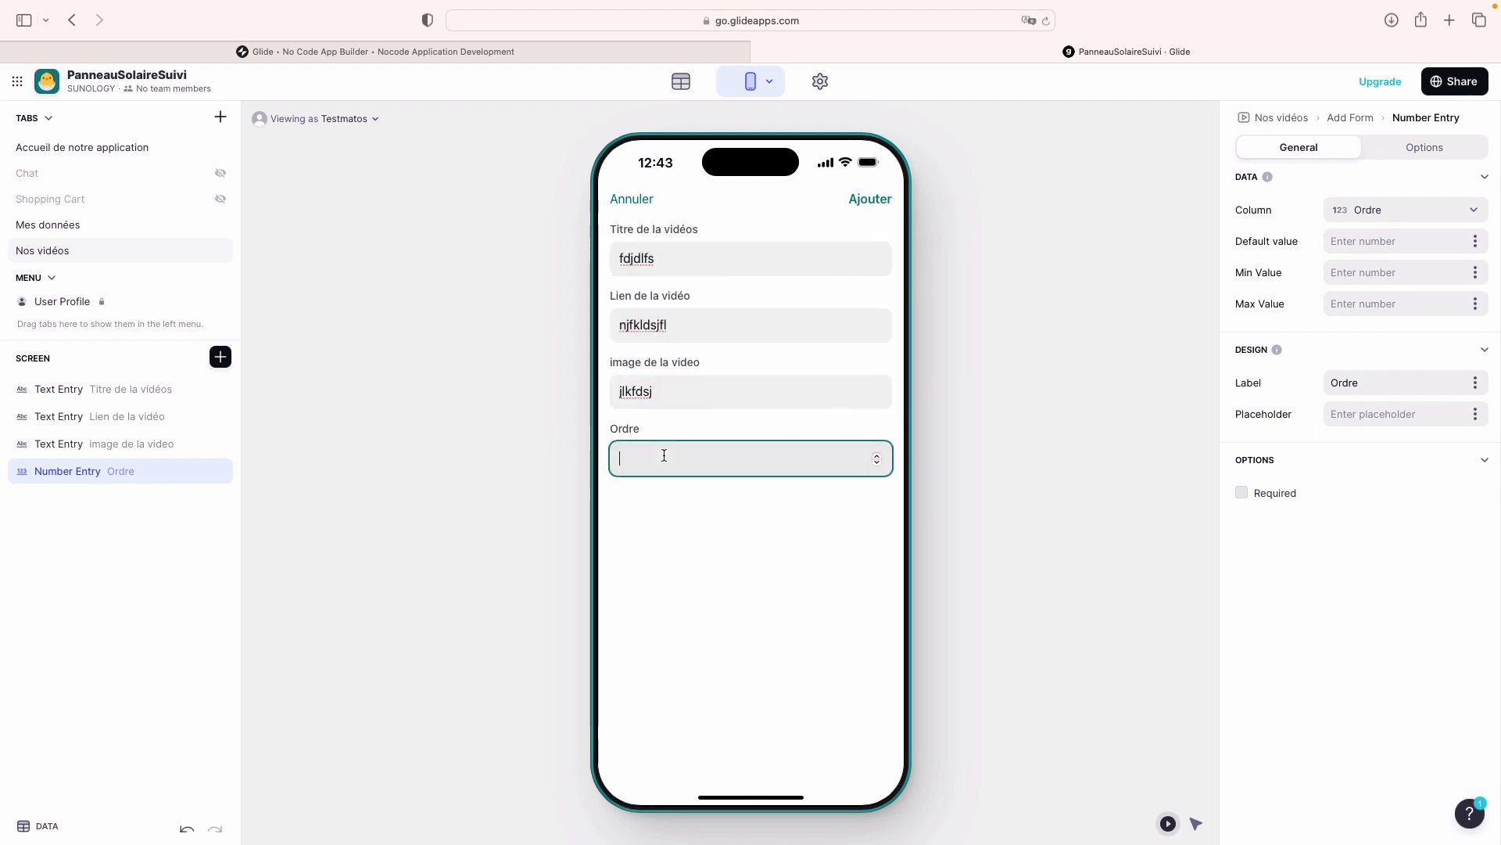
type("28")
left_click(868, 200)
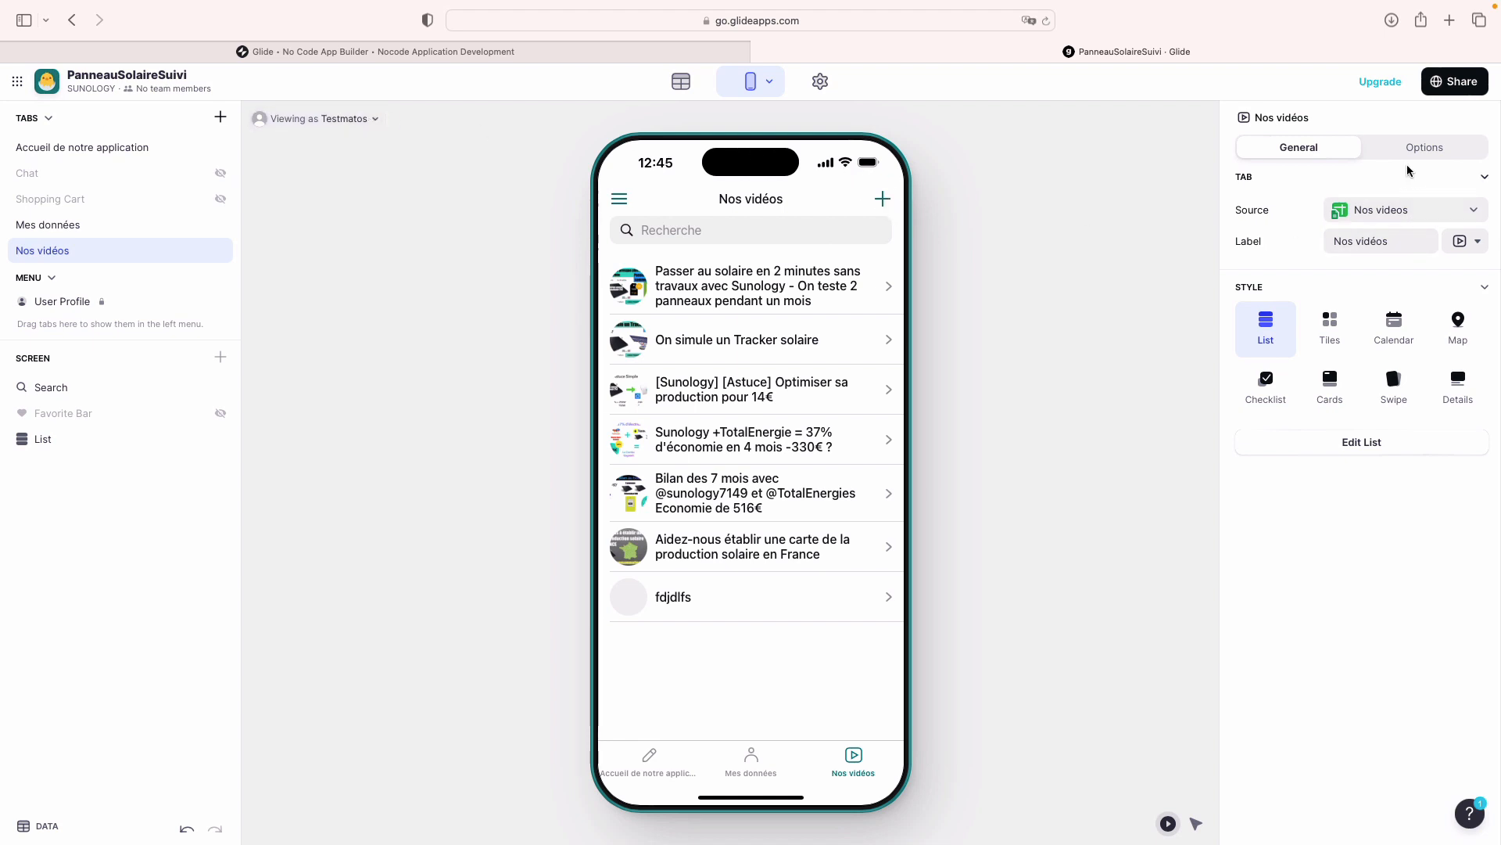
Step: Open the Nos vidéos list's Add Form settings and add a condition on who can add items
left_click(43, 439)
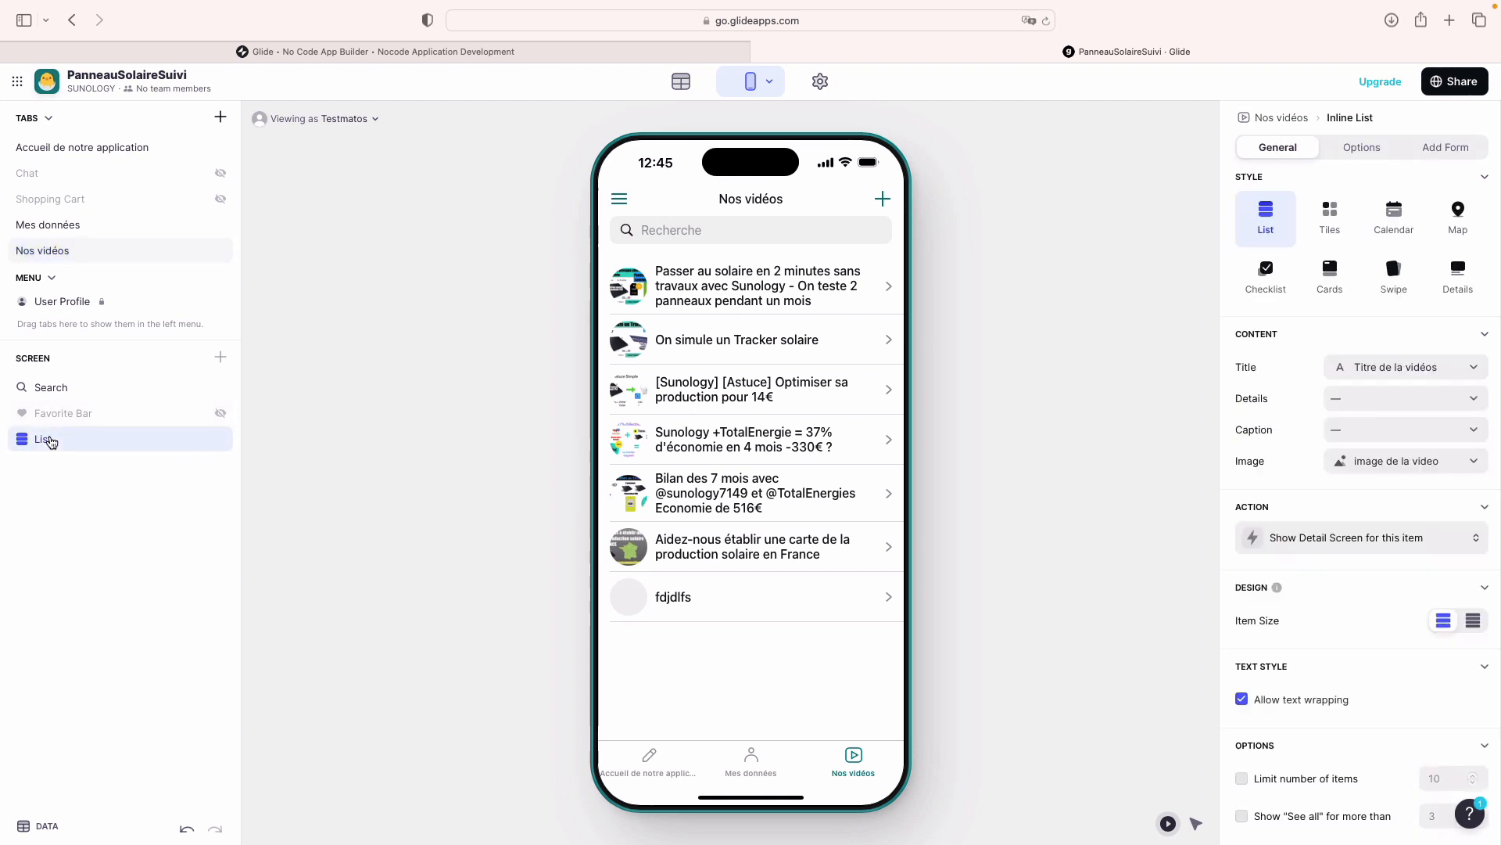
left_click(1458, 151)
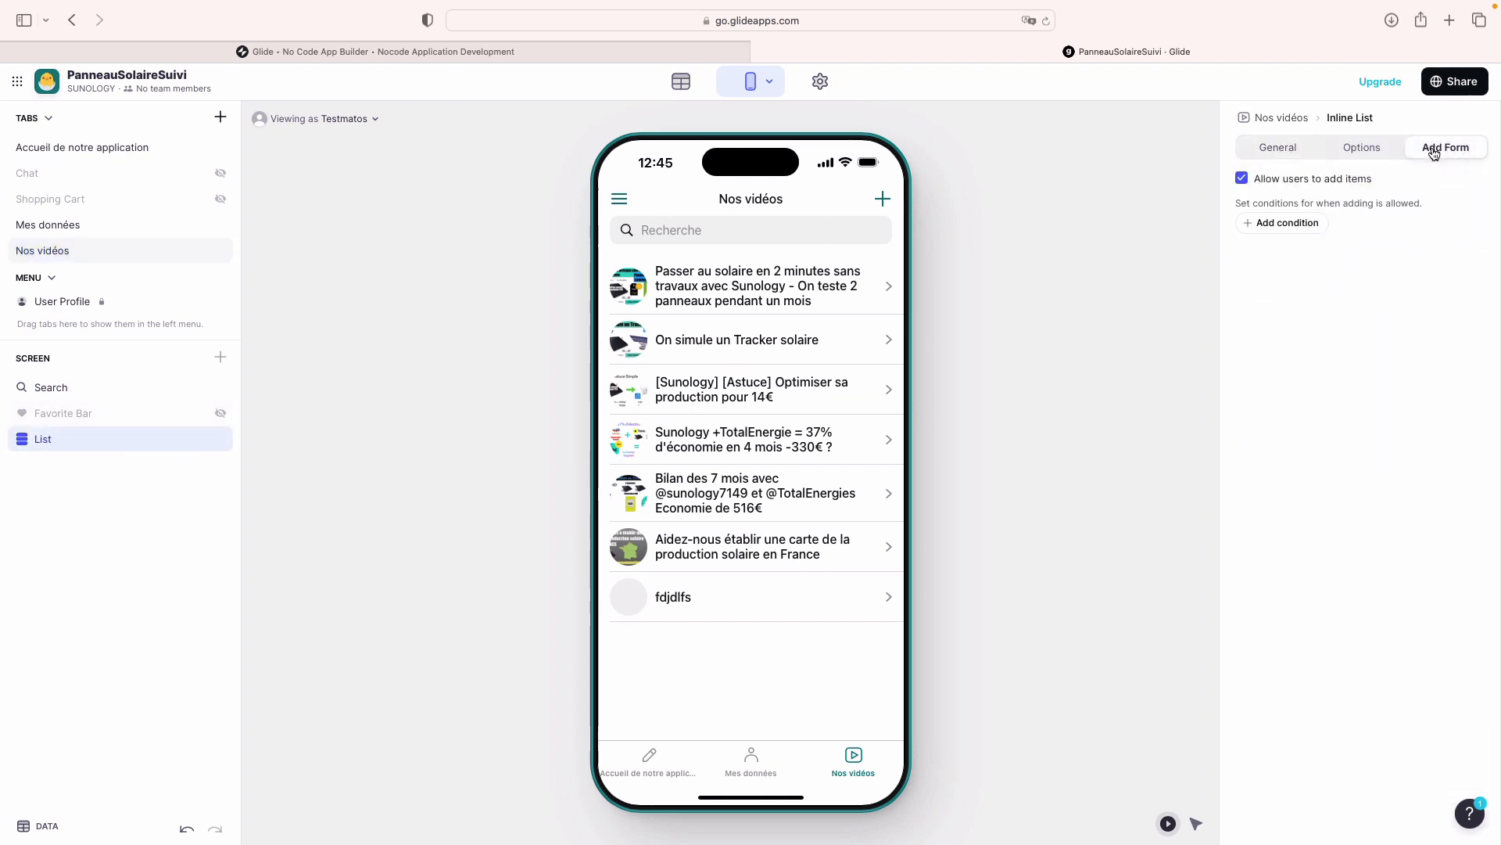
left_click(1277, 233)
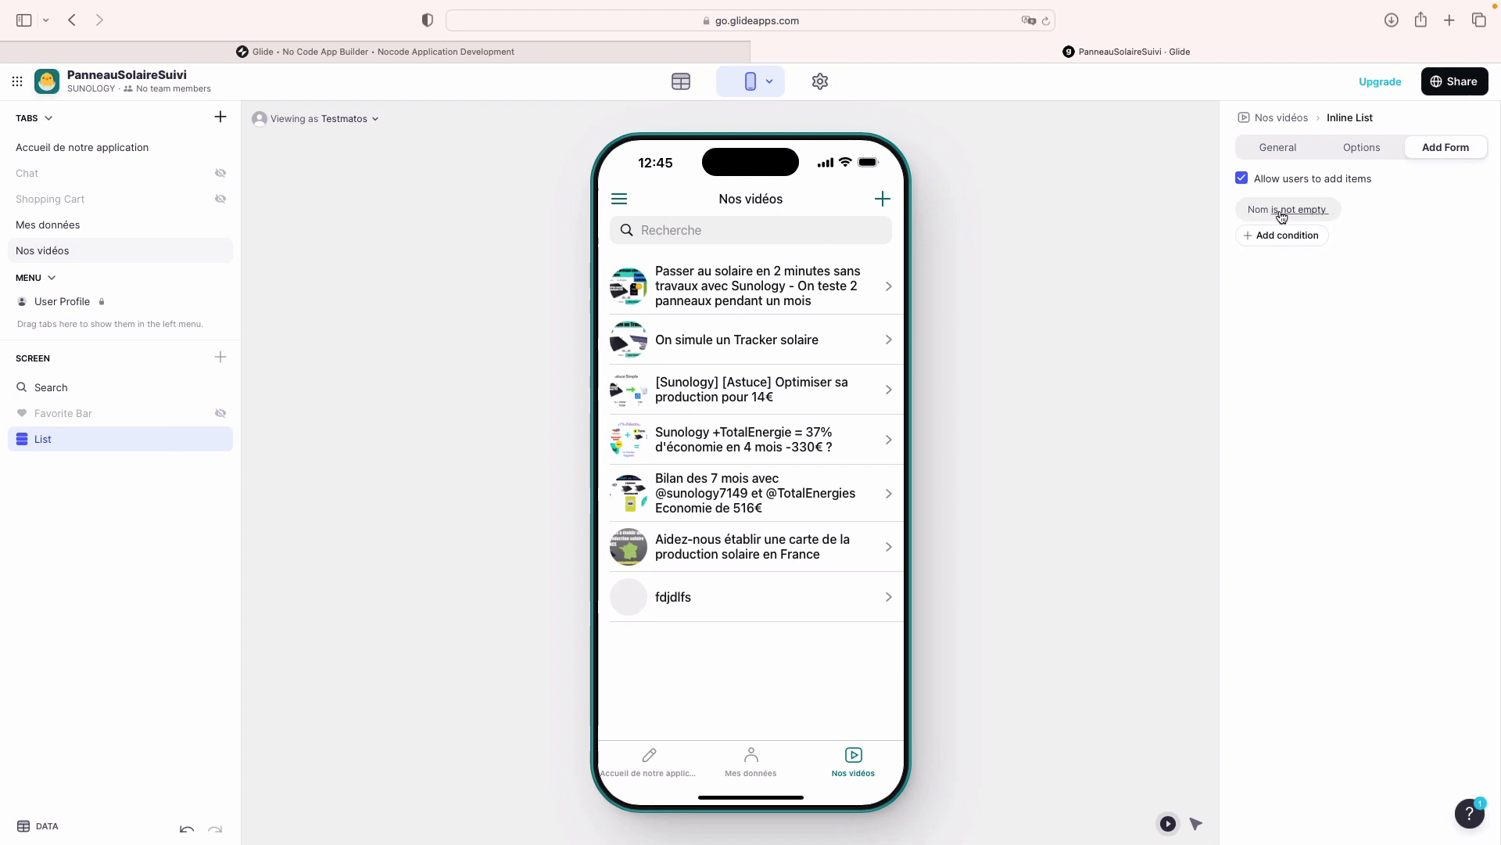
Step: Change the condition to User Profile Mail is, and enter the one allowed e-mail address
left_click(1261, 211)
left_click(1368, 269)
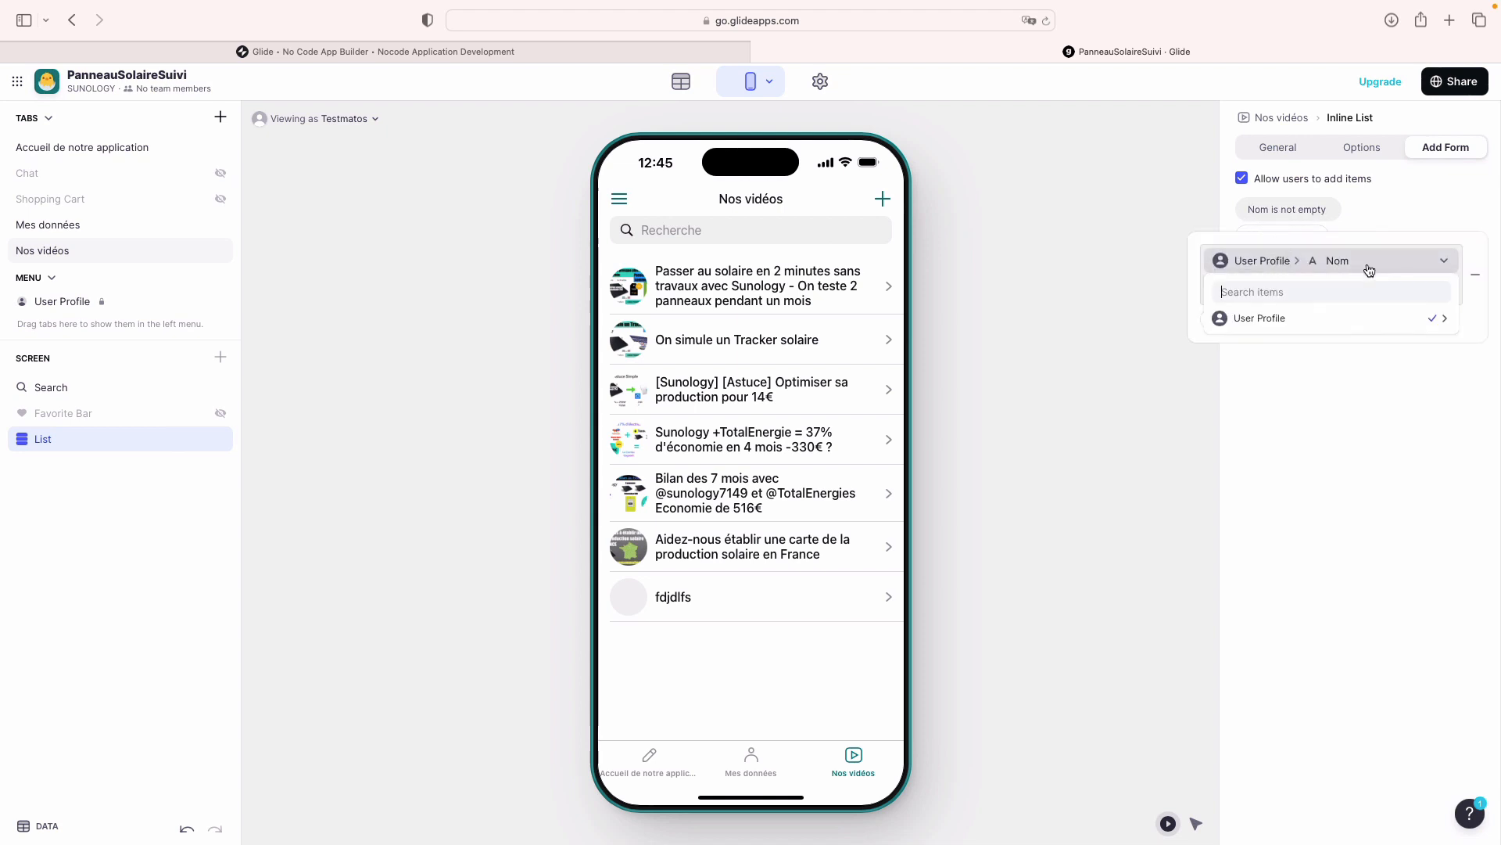
mouse_move(1358, 318)
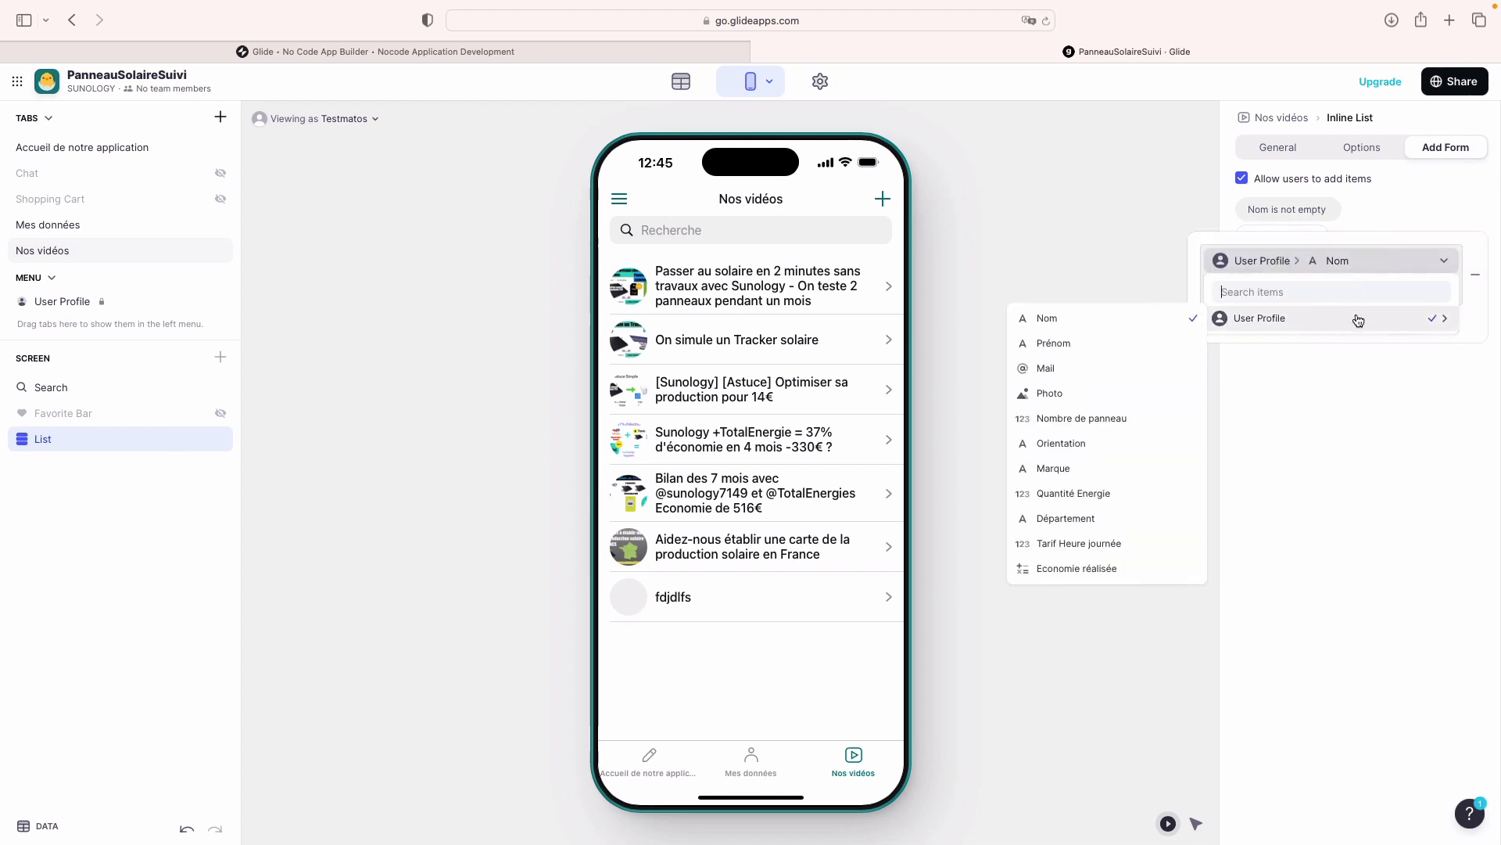
left_click(1096, 363)
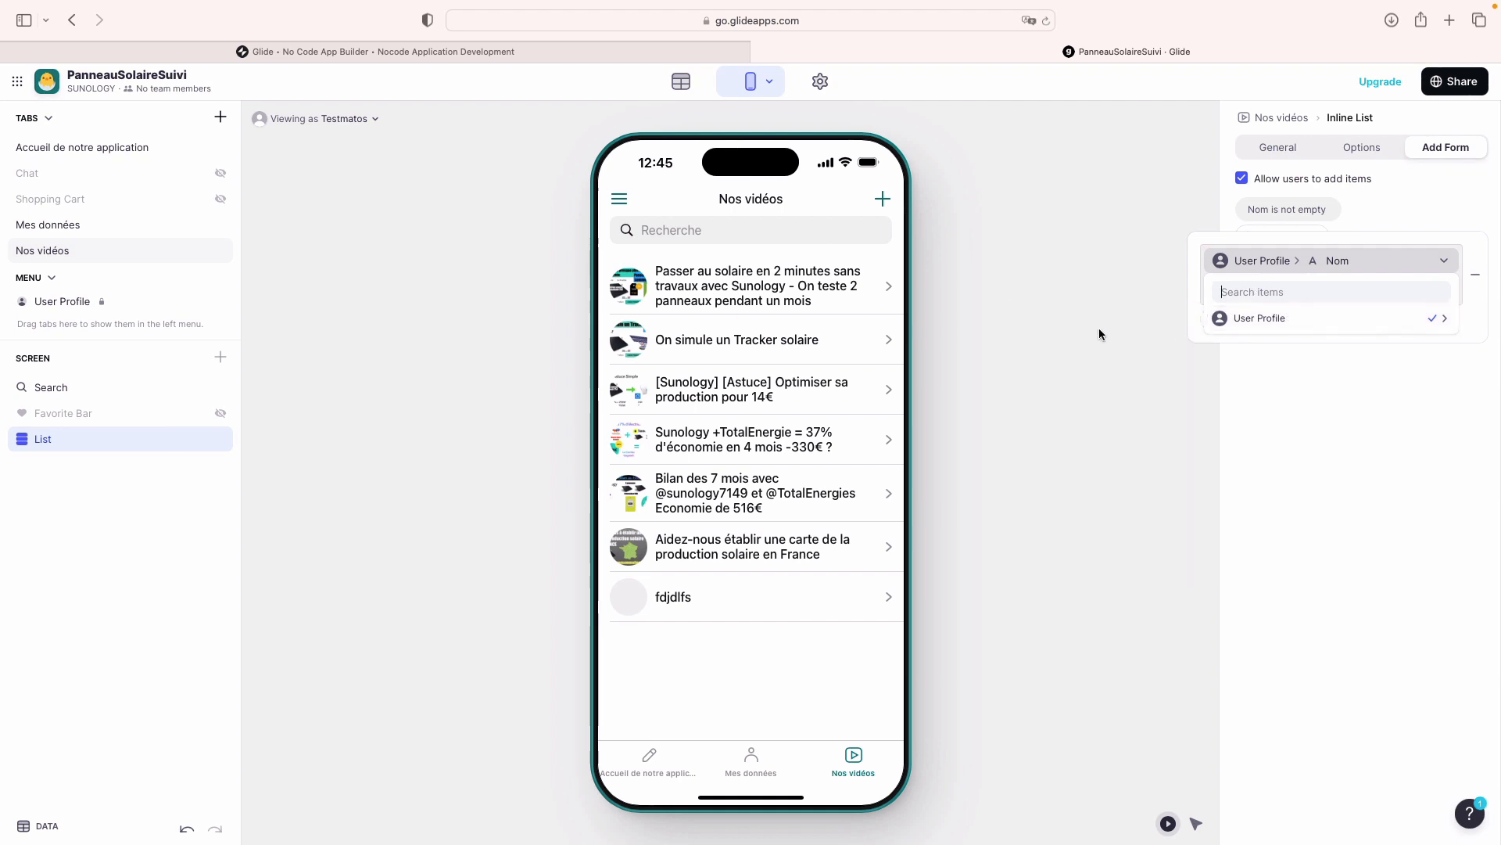
mouse_move(1222, 327)
left_click(1049, 372)
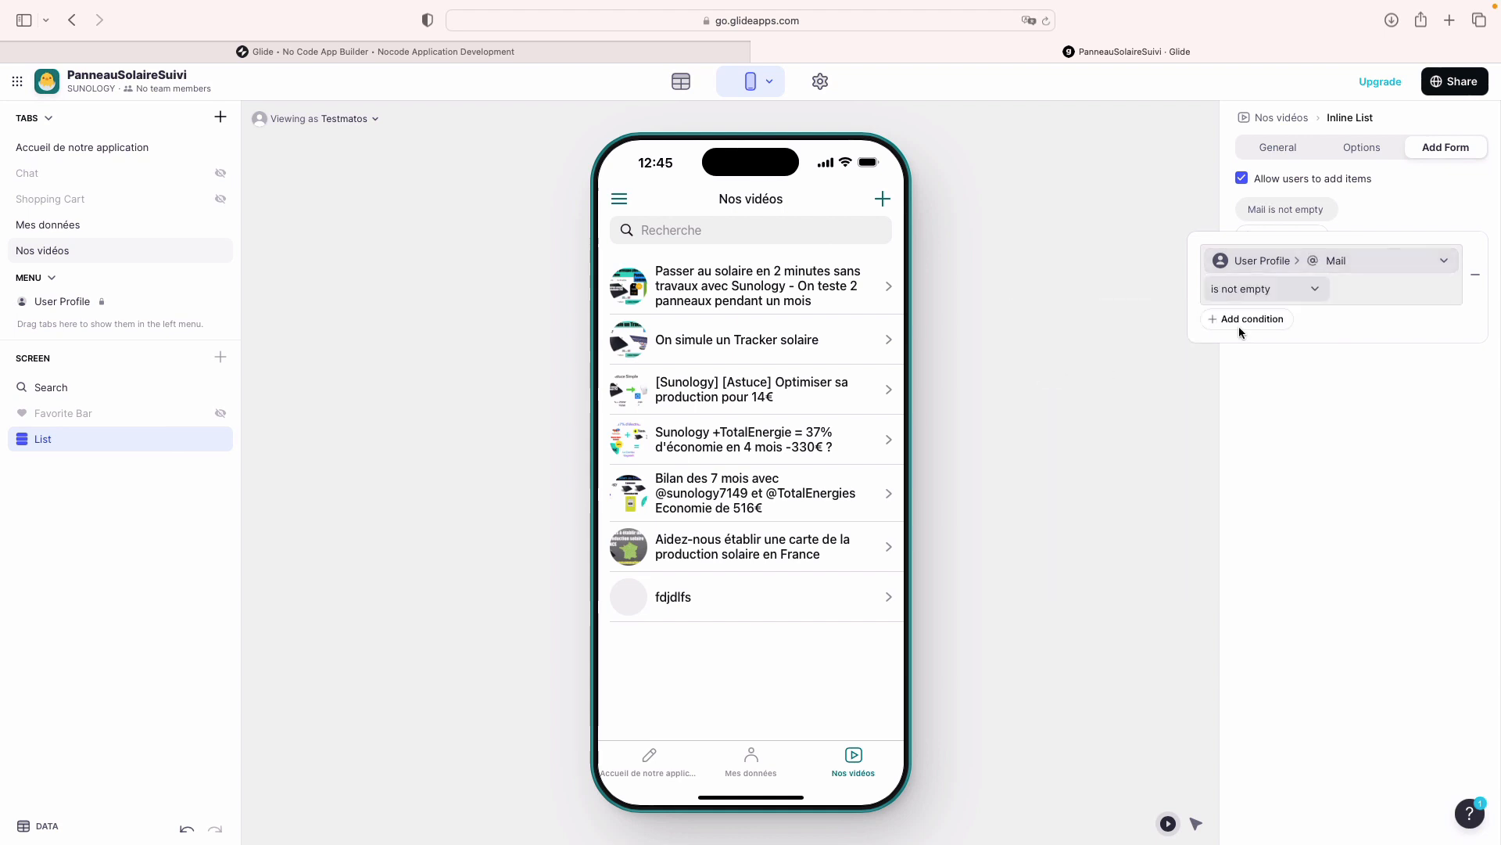
left_click(1275, 295)
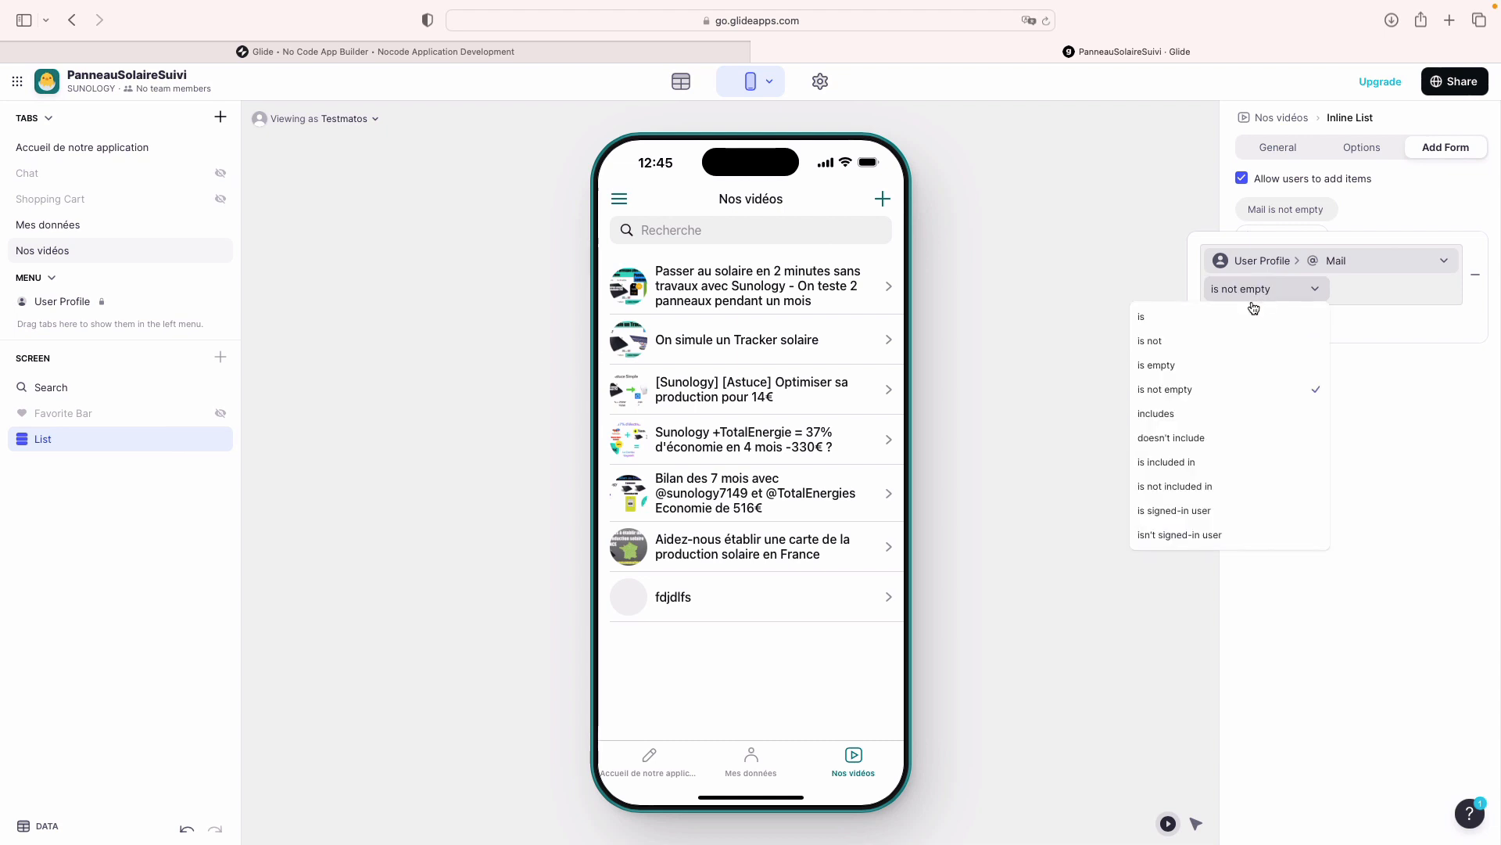
left_click(1215, 325)
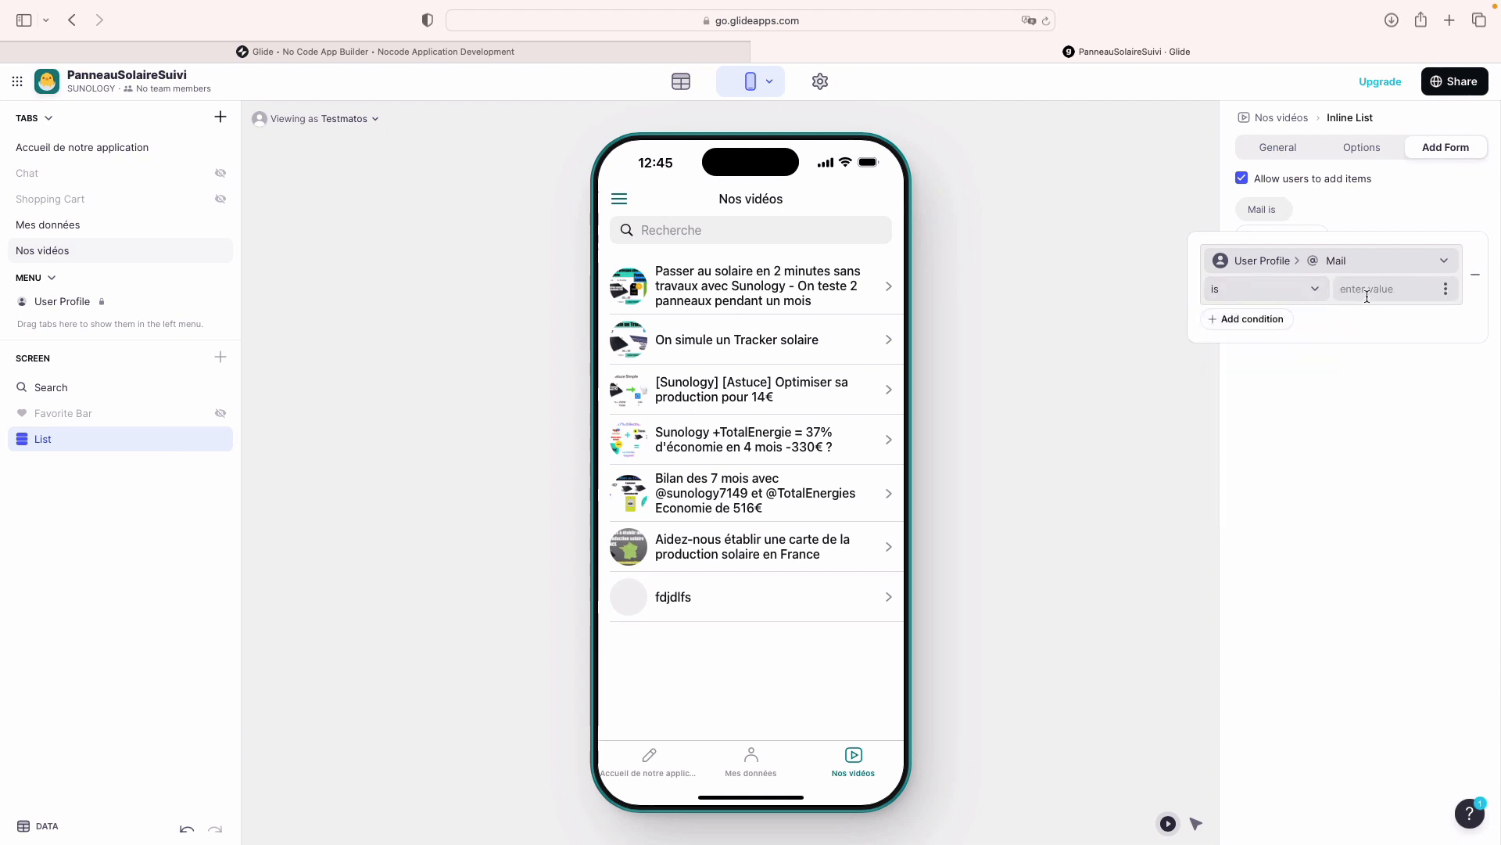
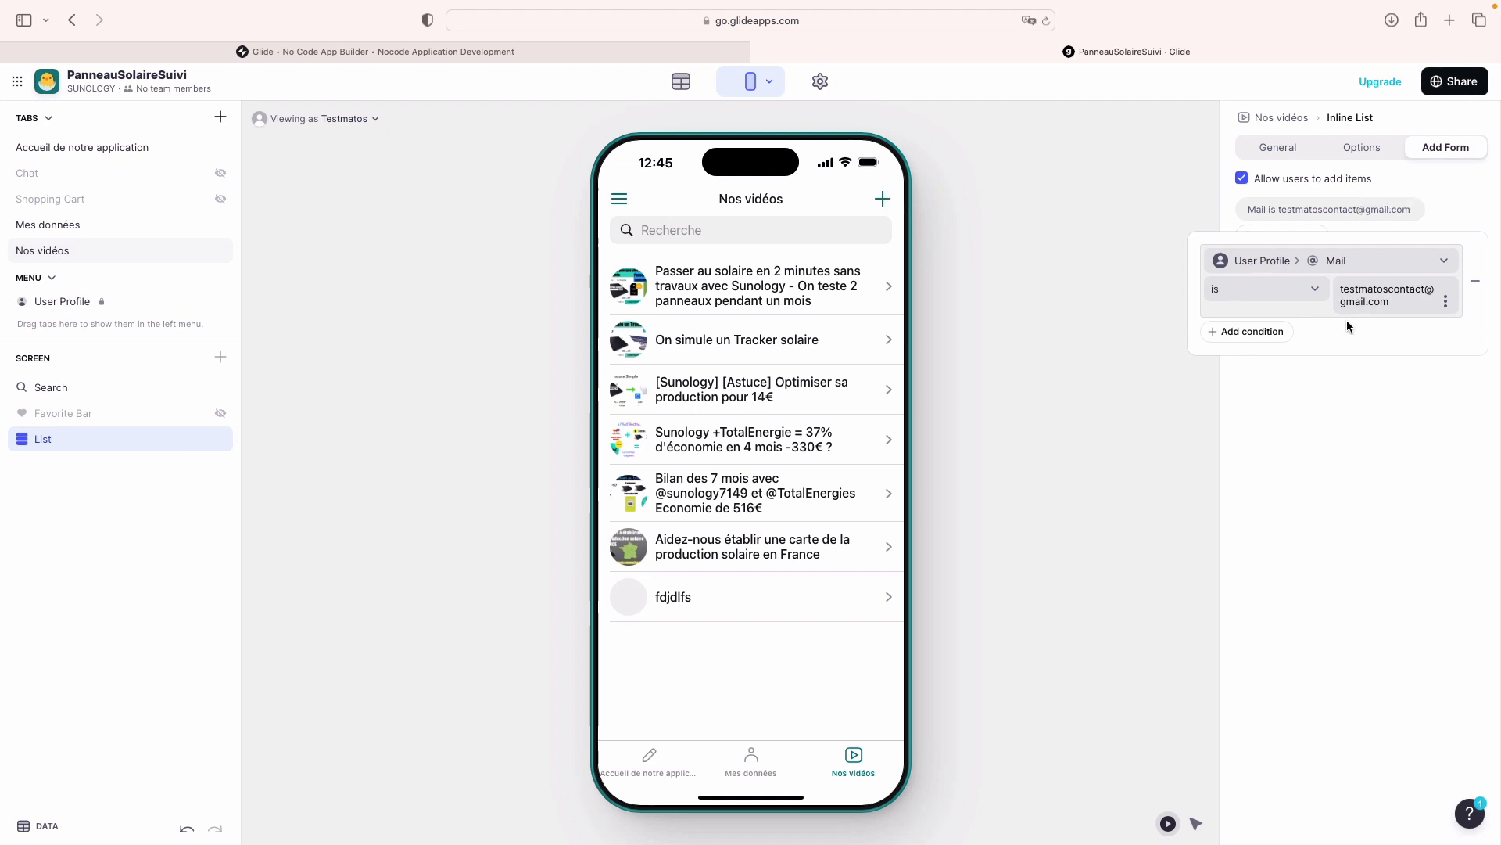
Step: Add a second condition, then delete the Nom is not empty condition so only Mail remains
left_click(1263, 331)
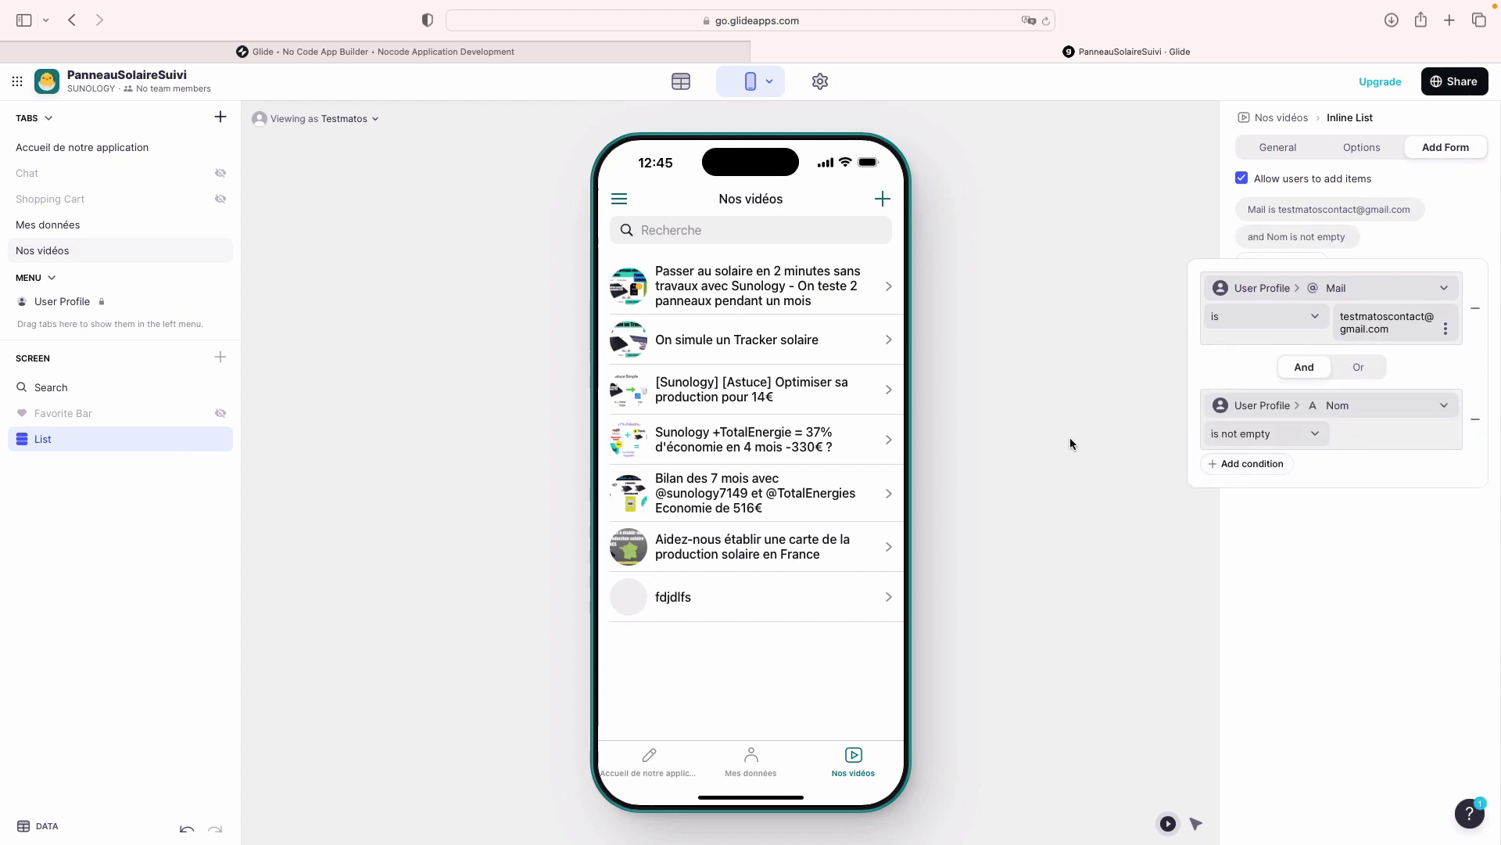
left_click(1336, 581)
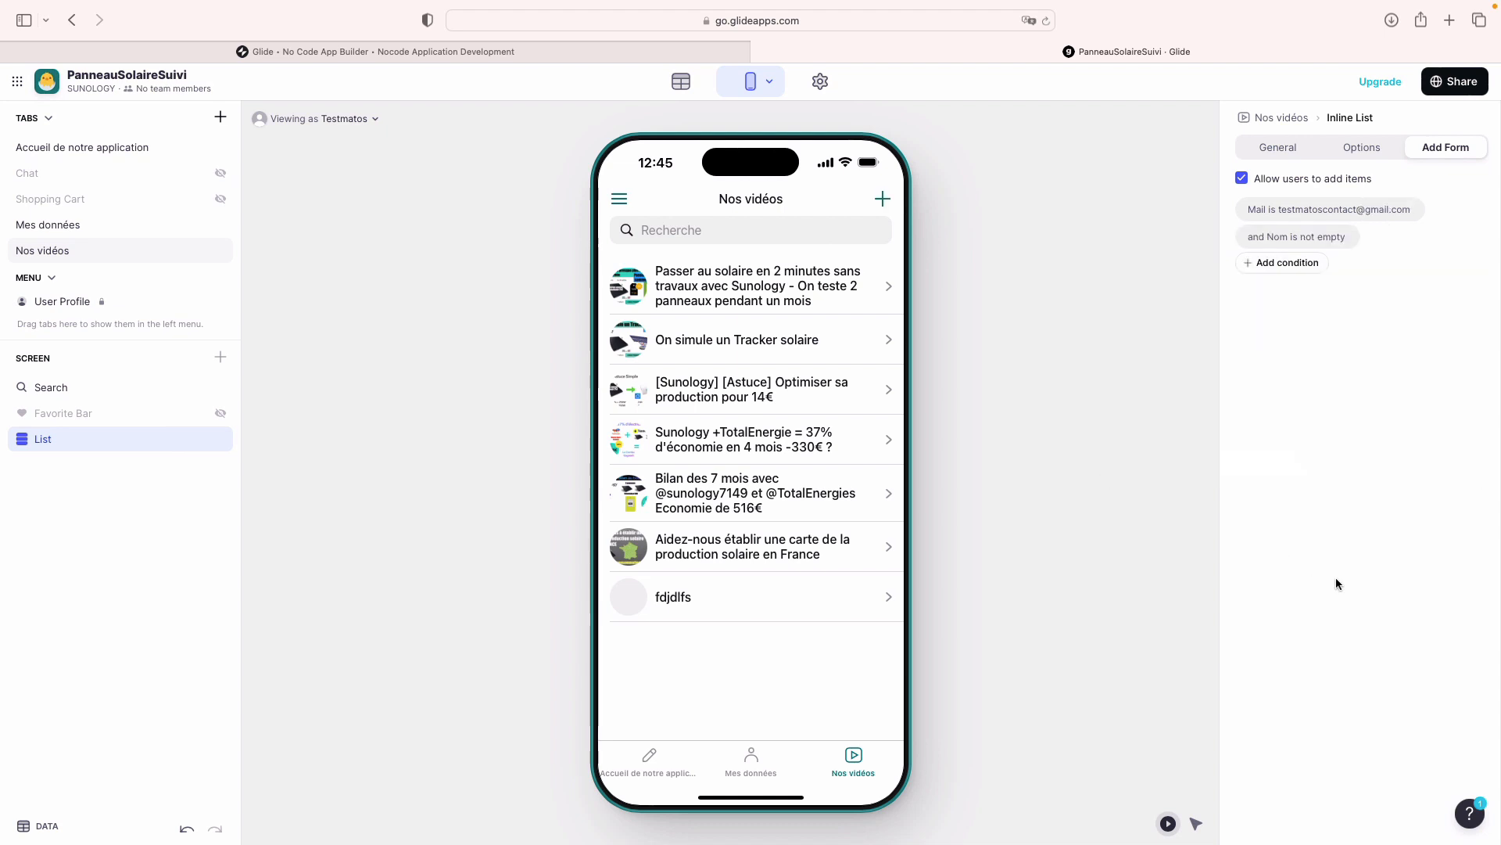
left_click(1257, 236)
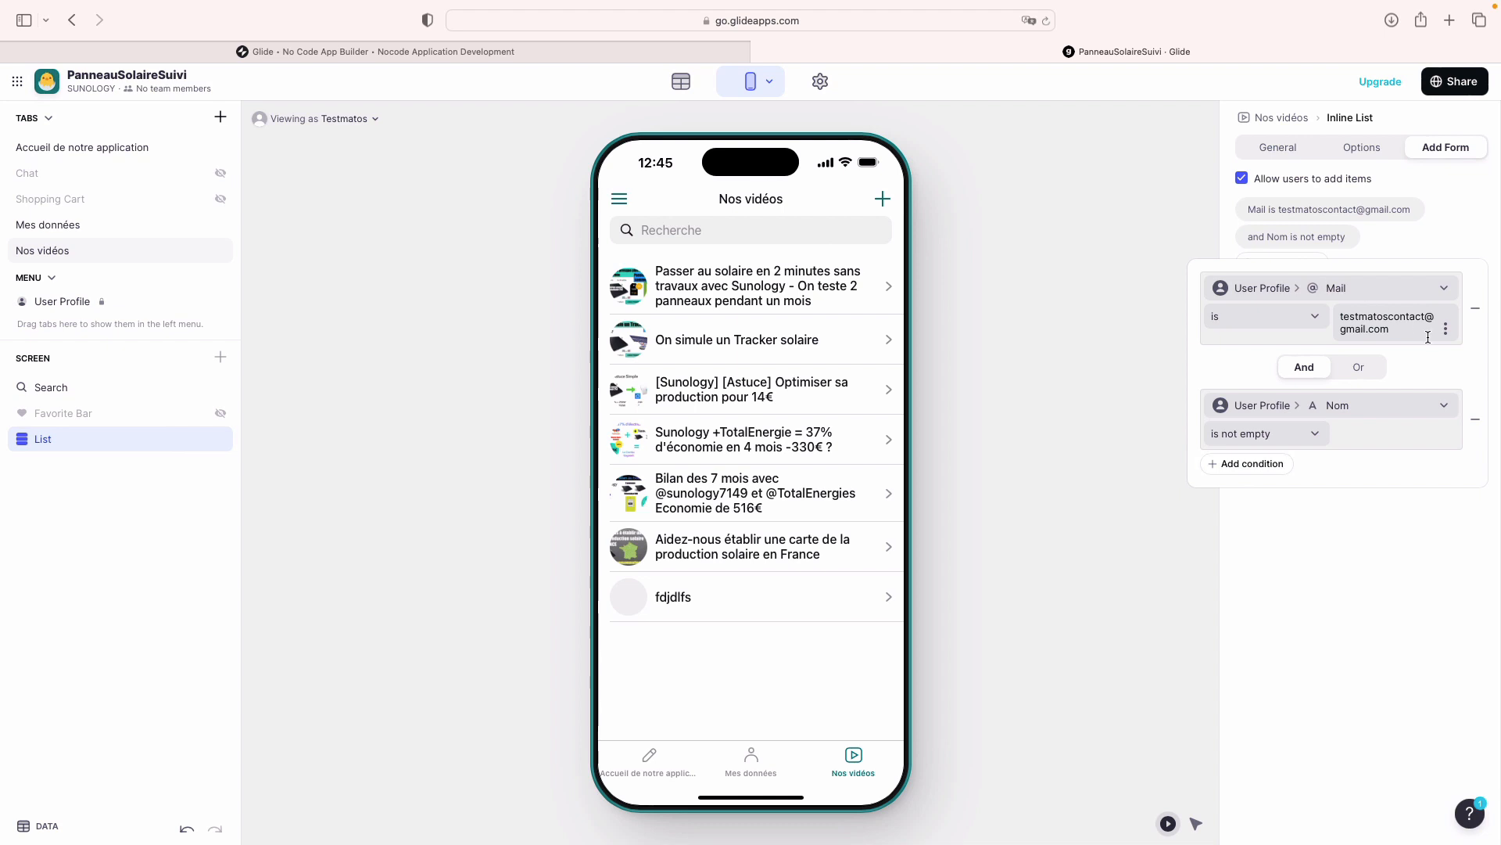
left_click(1471, 423)
left_click(1401, 531)
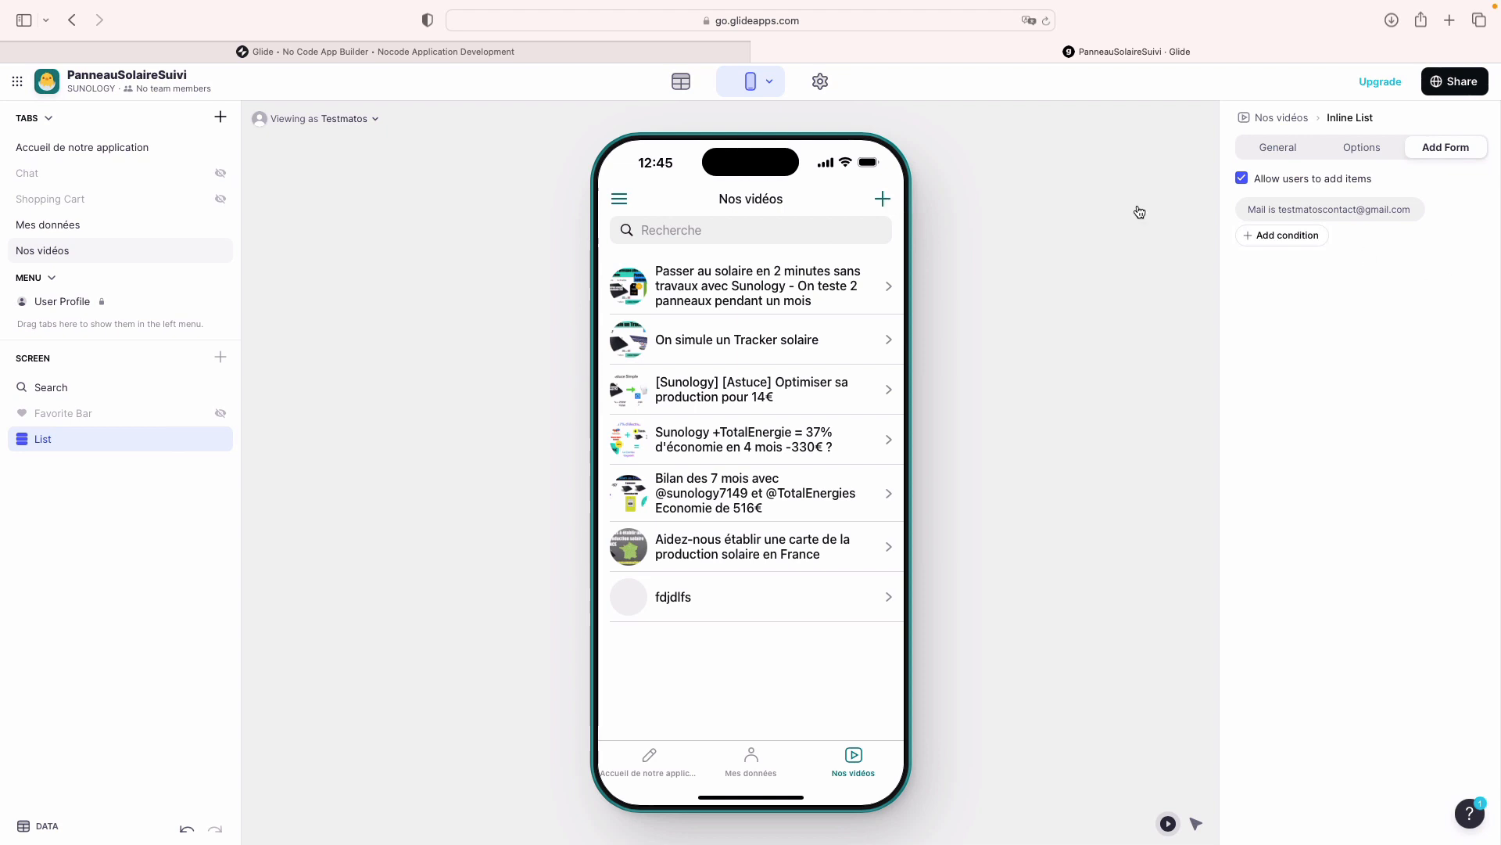
Step: Preview the app with Viewing as set to Anyone and return to the Nos vidéos tab
left_click(320, 119)
left_click(298, 204)
left_click(962, 251)
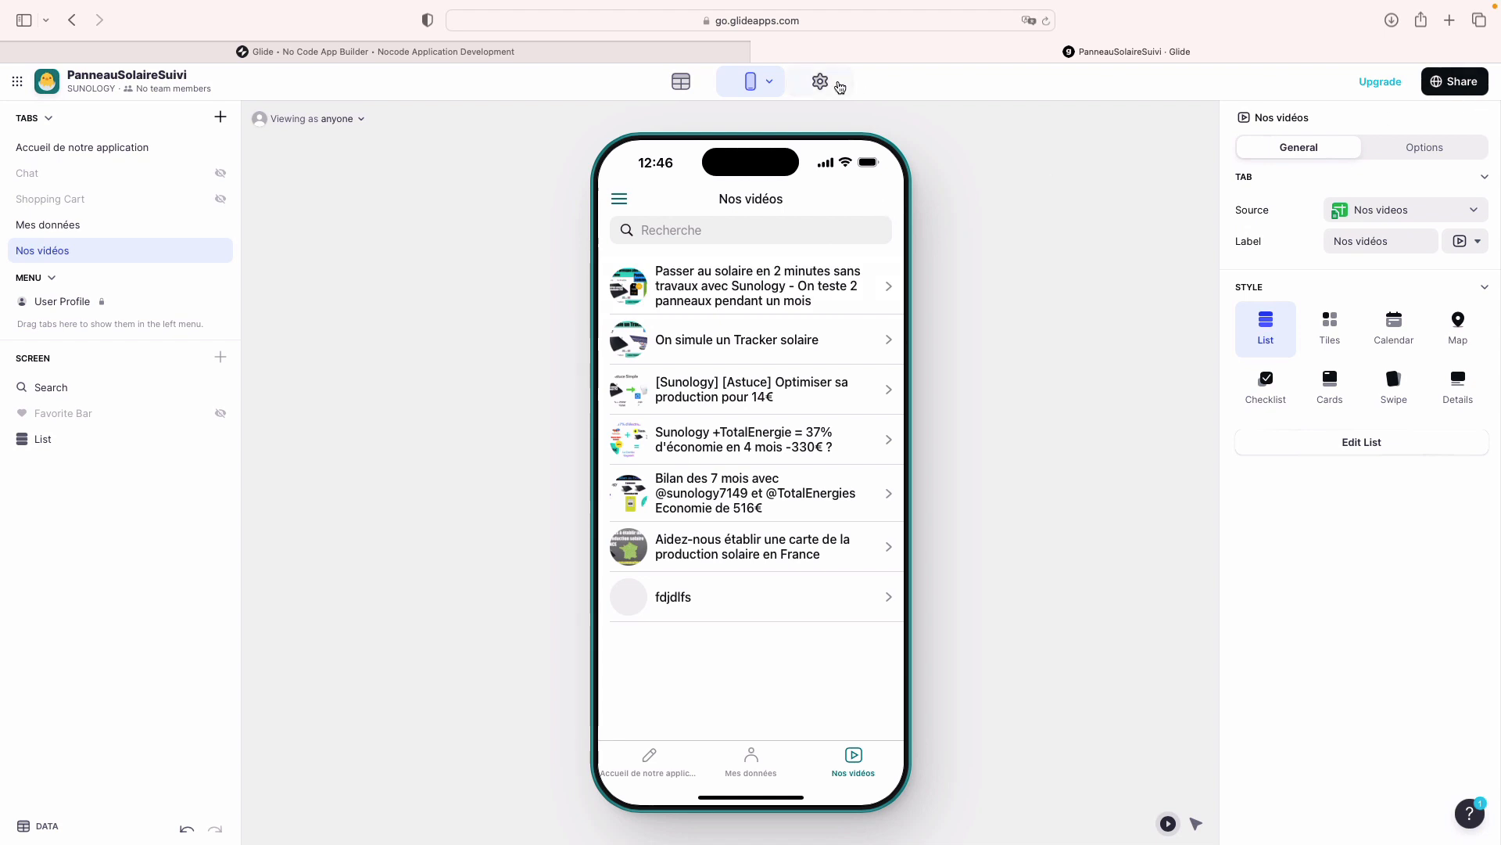
Step: Review the Users & authentication settings (PIN e-mail, Google sign-in for UserProfile), then return to the layout editor
left_click(820, 82)
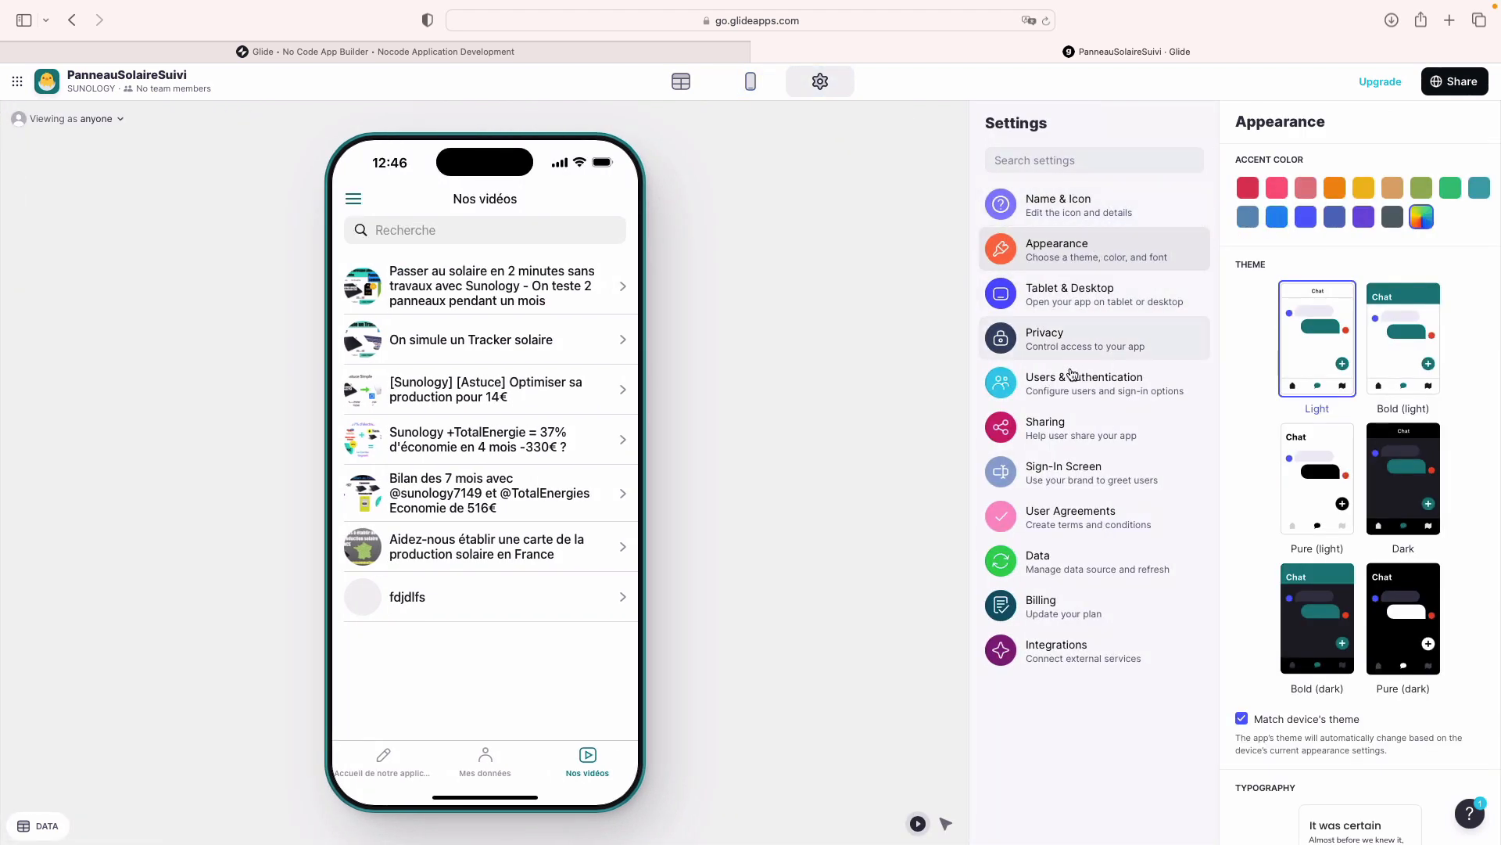
left_click(1072, 402)
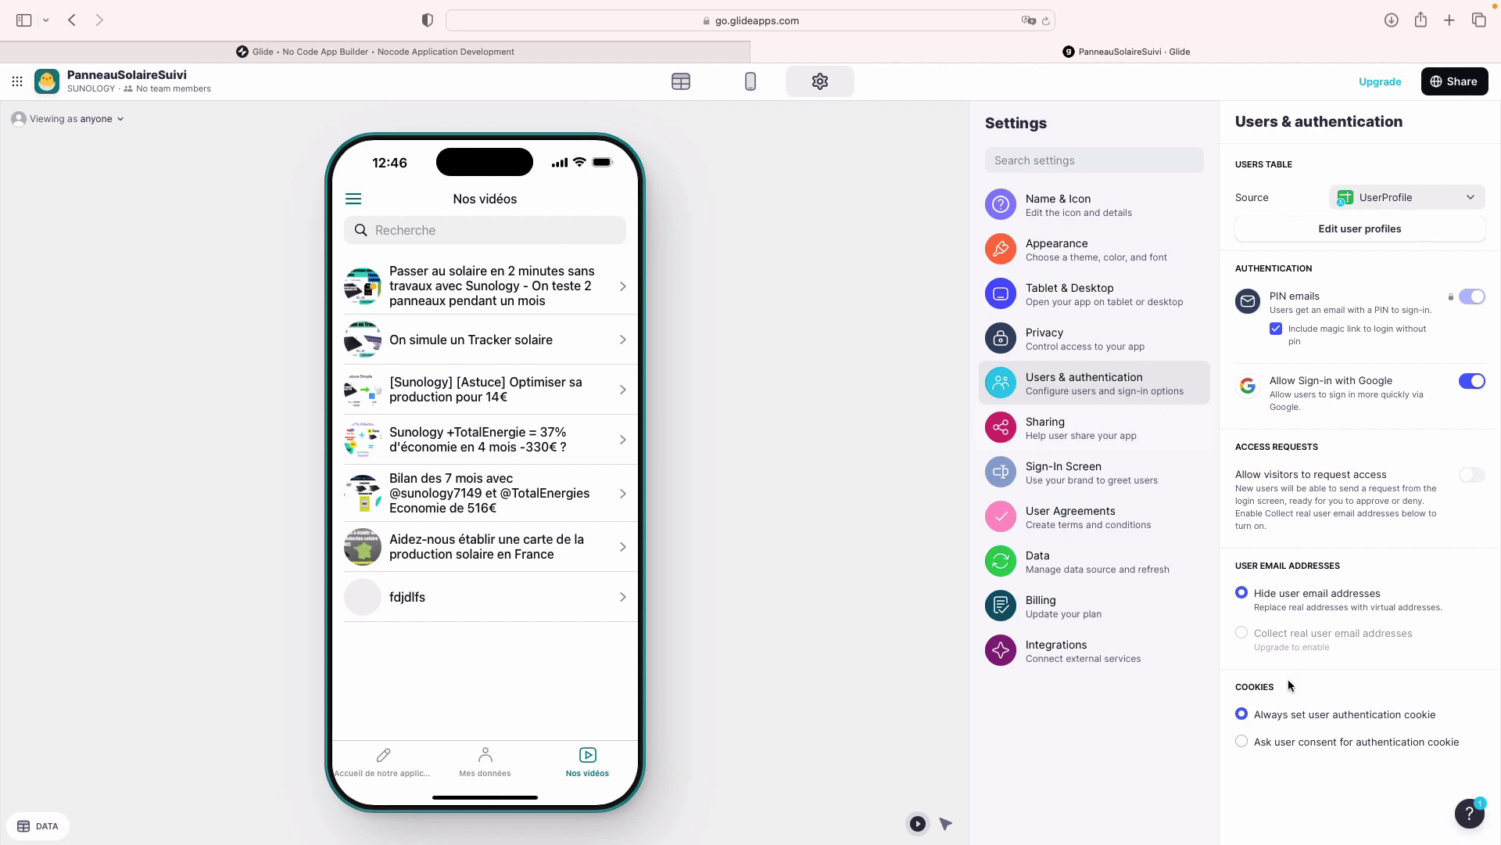
left_click(750, 86)
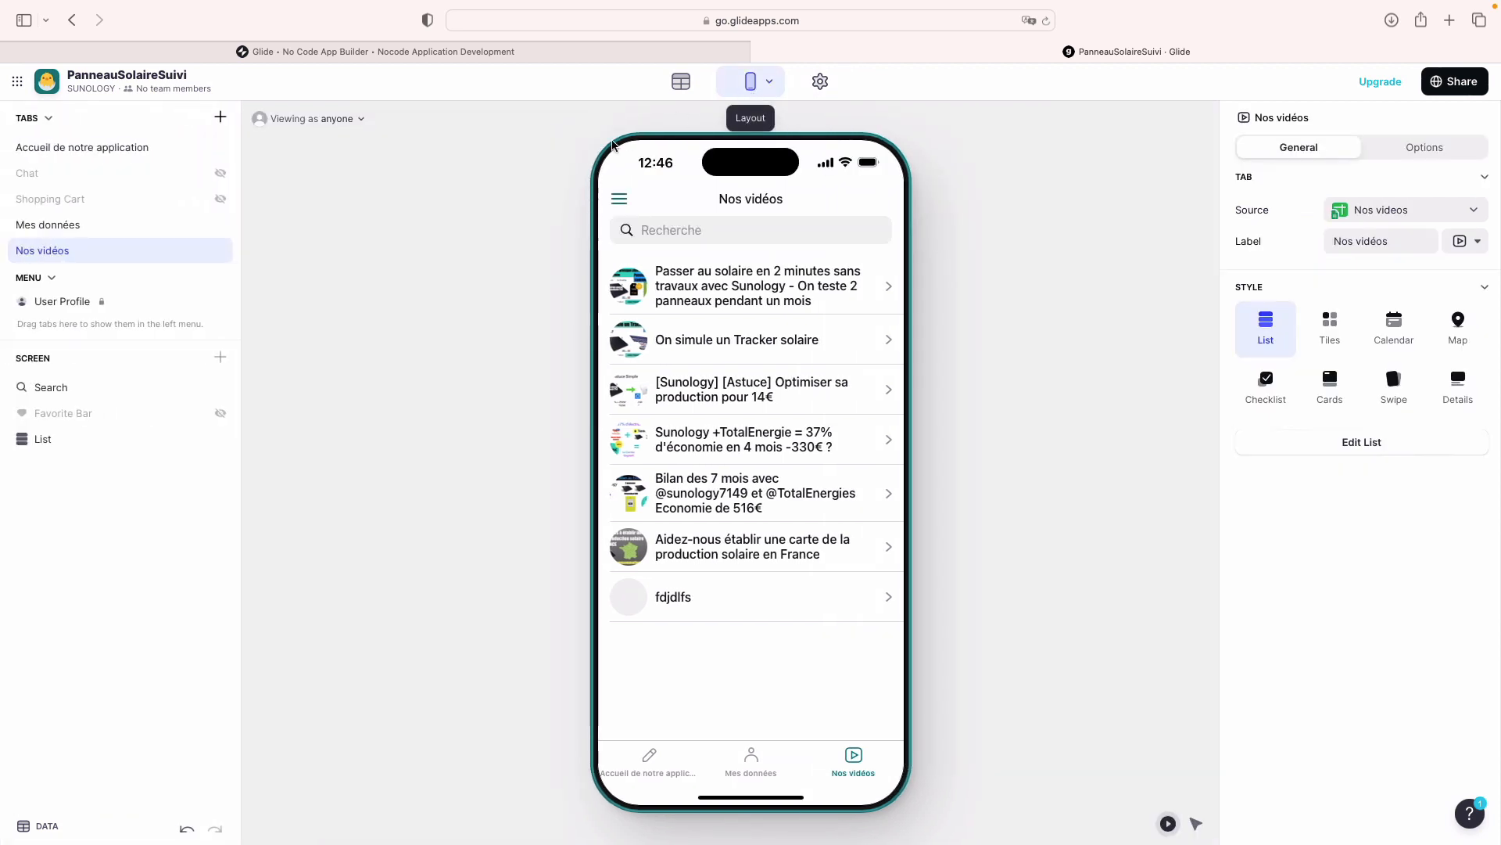